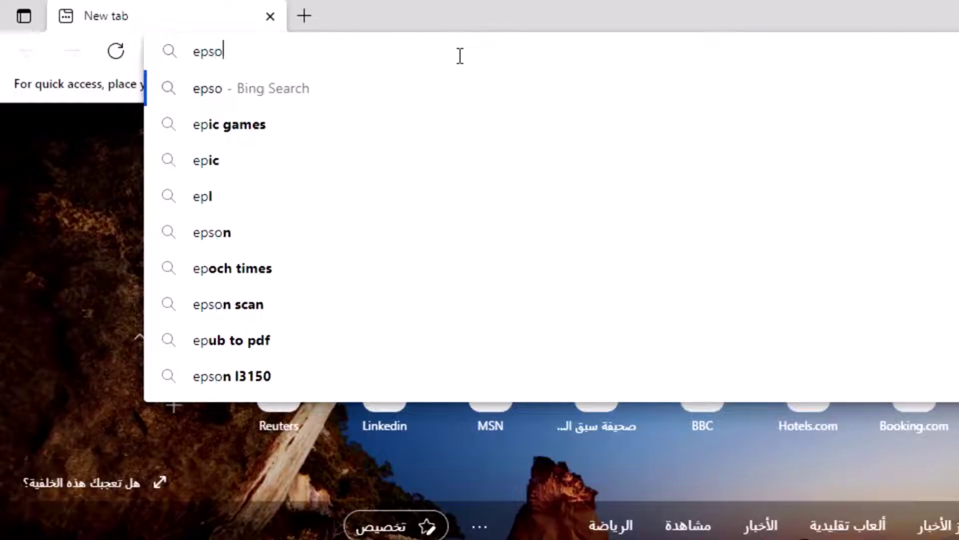
Search the web for "epson l3251 printer driver download"
type("l32")
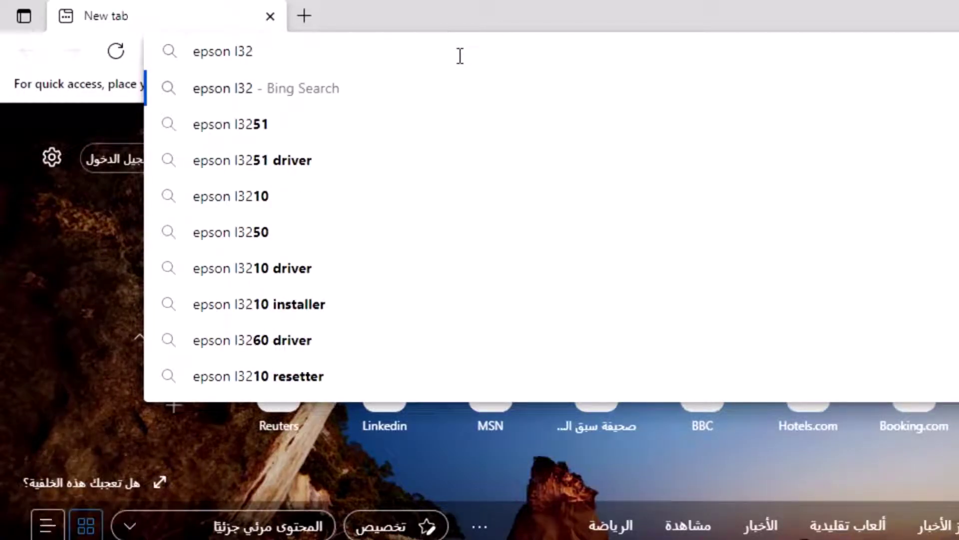
type("51 ")
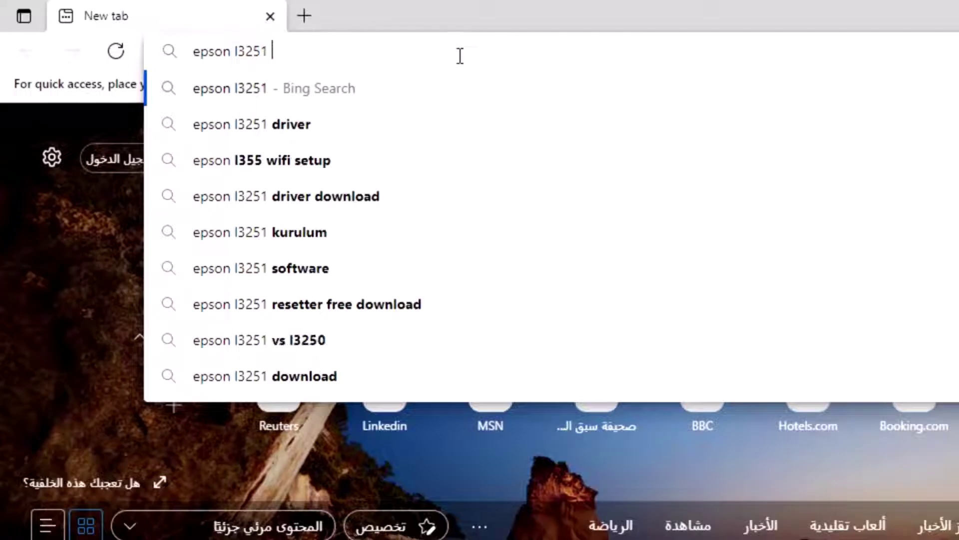
type("printe")
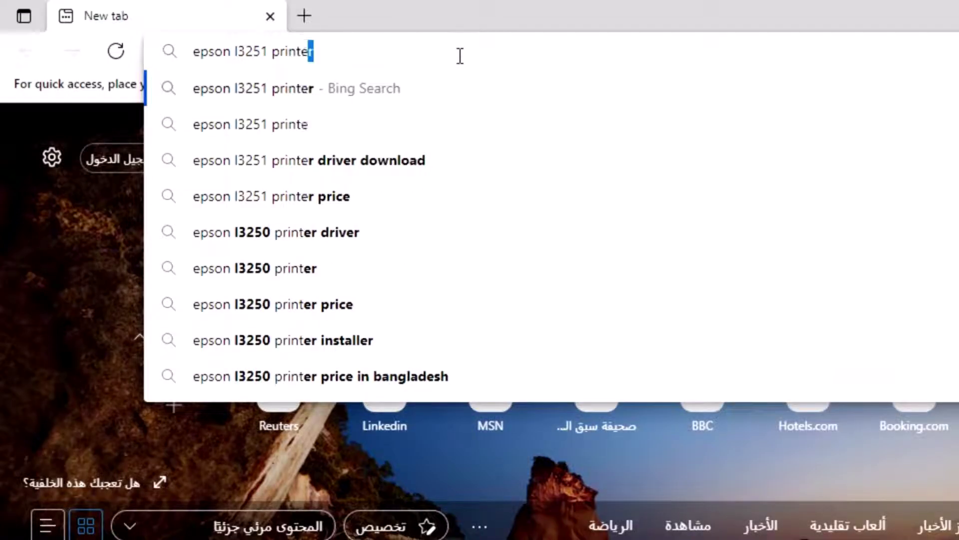
type("r driv")
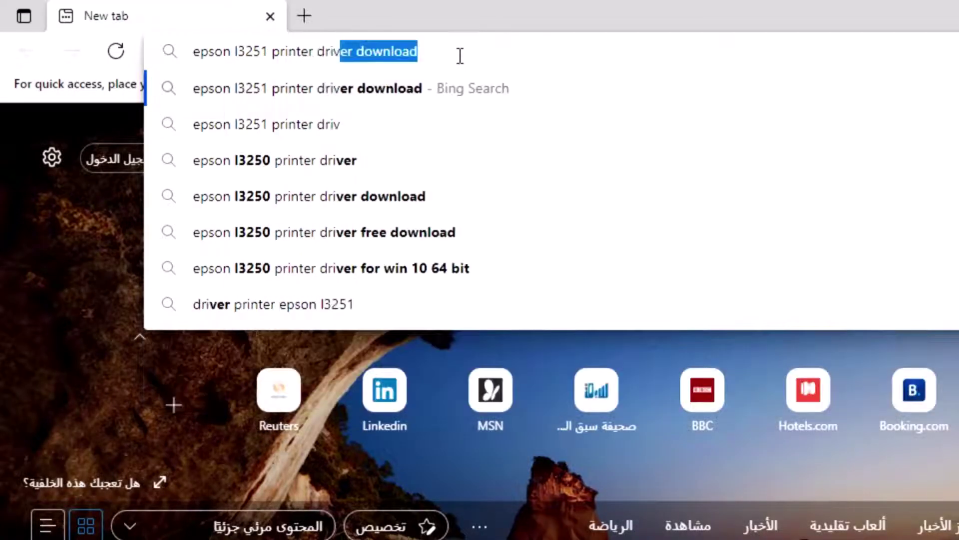
type("er")
key("Return")
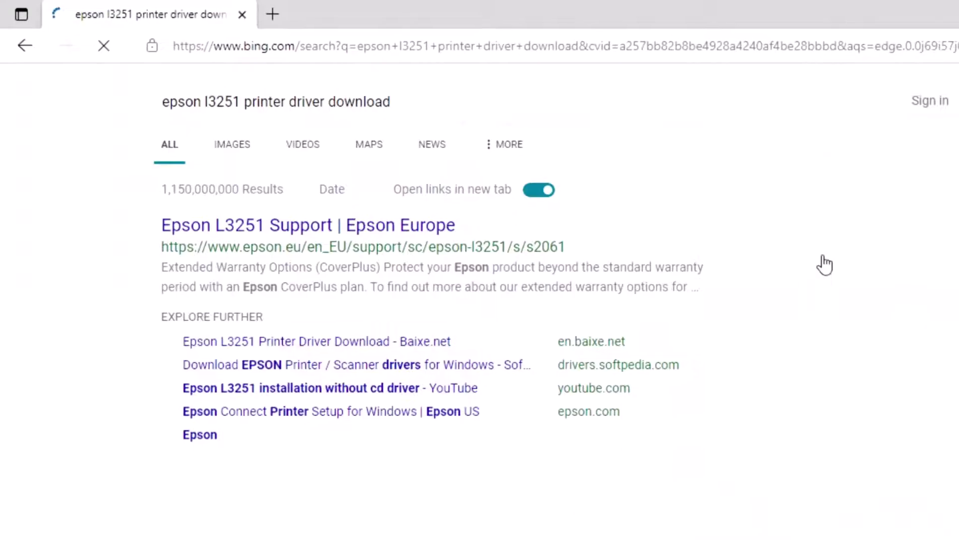
Open the Epson L3251 Support page of Epson Europe from the search results and accept all cookies
left_click(260, 329)
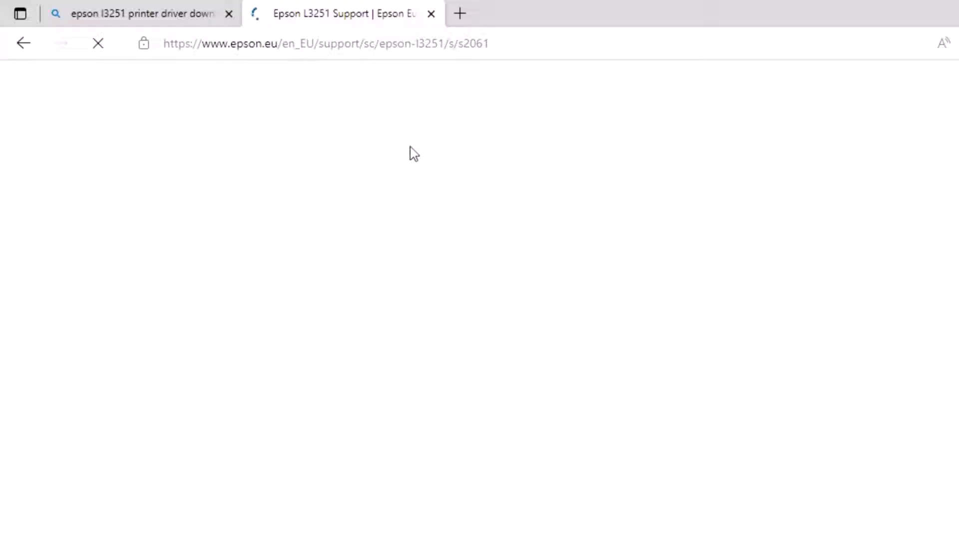
scroll(380, 310, "down", 8)
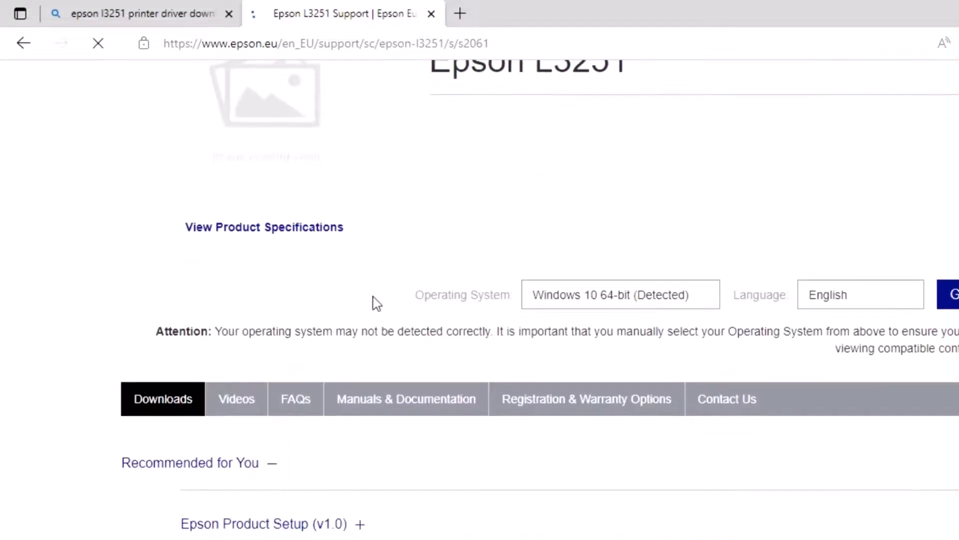
scroll(531, 345, "down", 2)
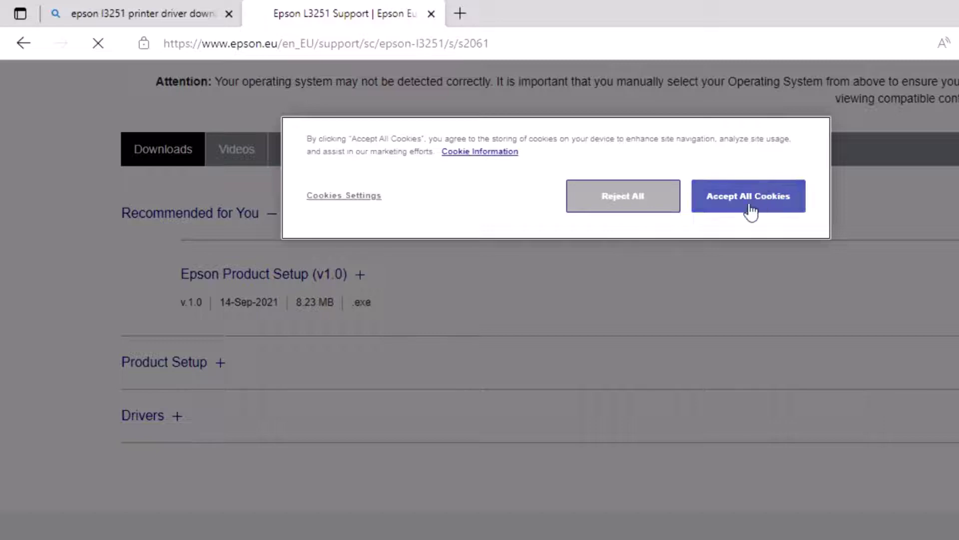
left_click(749, 205)
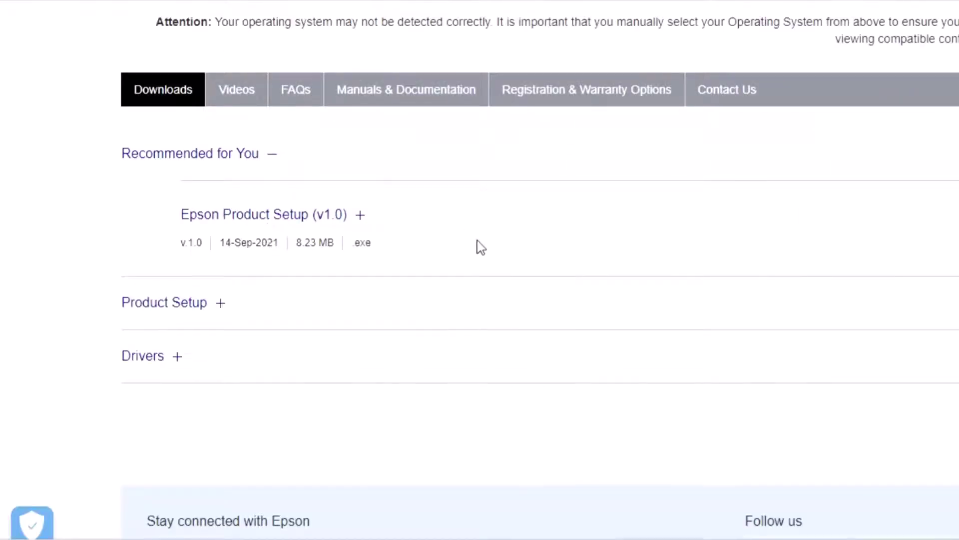
Download Epson Product Setup (v1.0) from the recommended downloads and allow the EPSON Web Installer to make changes to the device
scroll(475, 246, "up", 4)
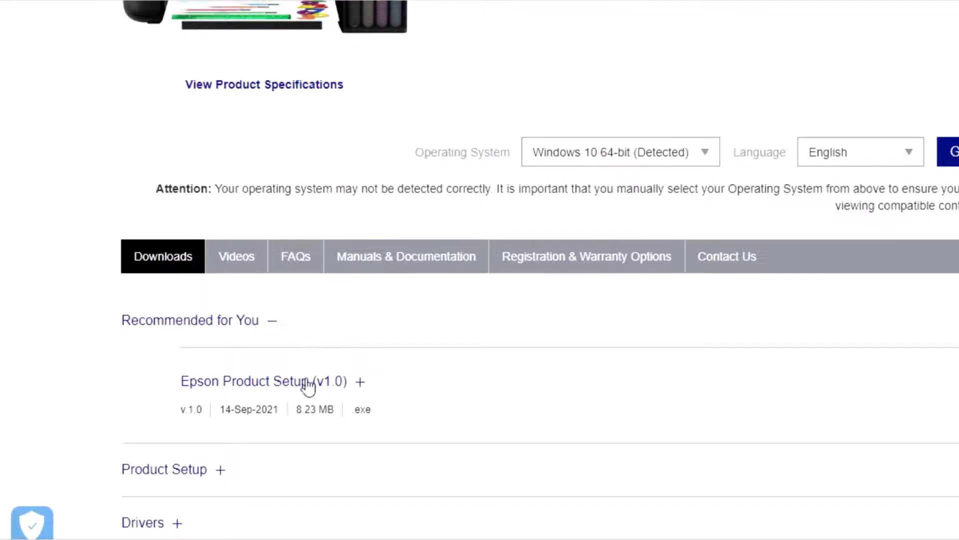
scroll(500, 206, "up", 5)
scroll(450, 225, "down", 5)
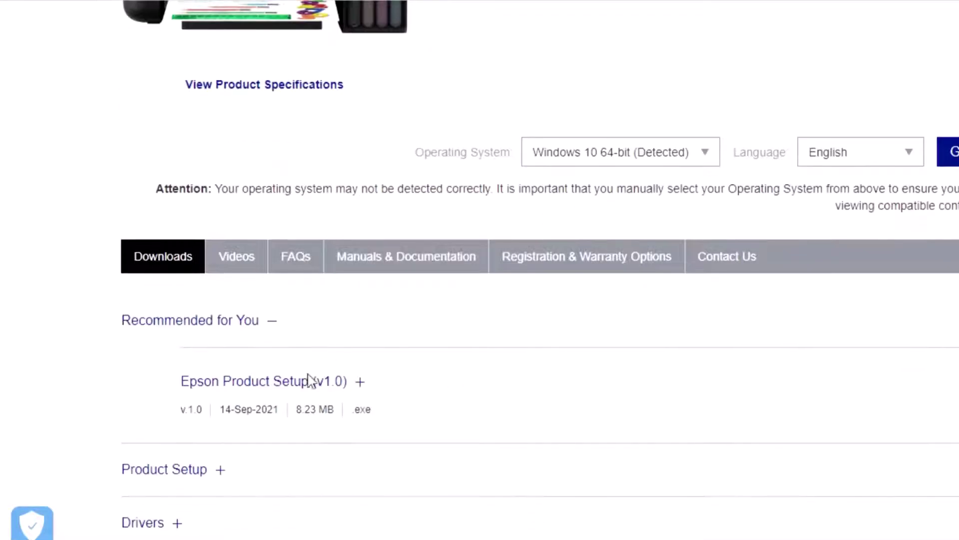
left_click(276, 387)
scroll(506, 352, "down", 3)
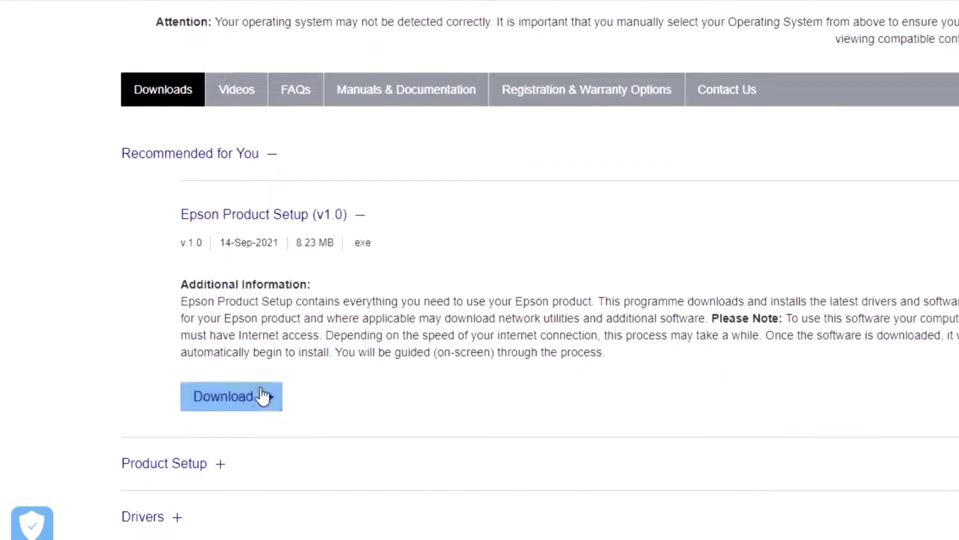
left_click(264, 394)
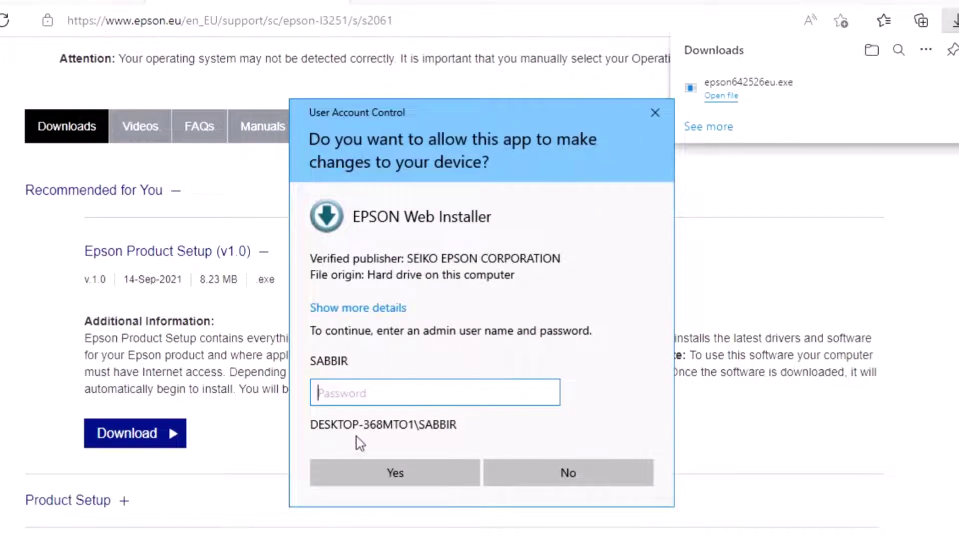
left_click(365, 462)
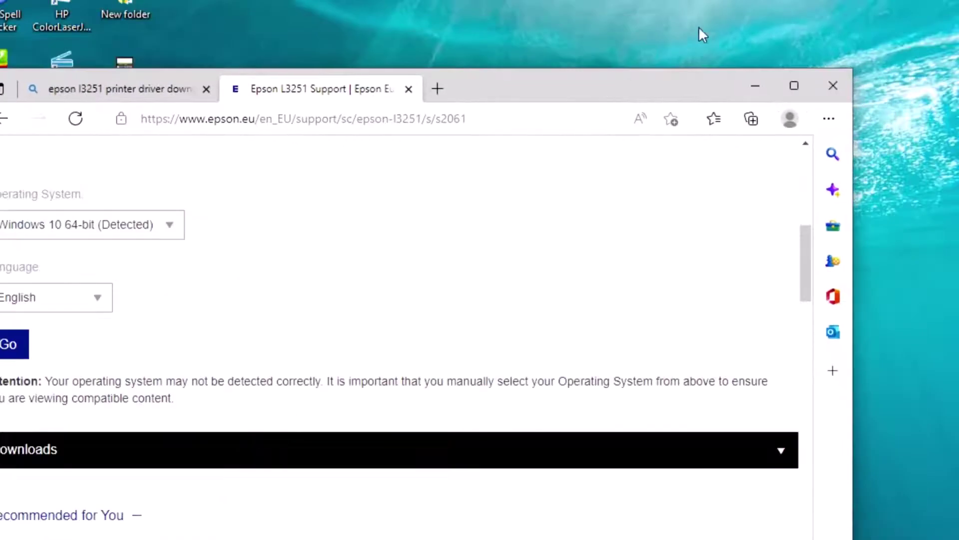
right_click(708, 18)
left_click(742, 67)
left_click(793, 88)
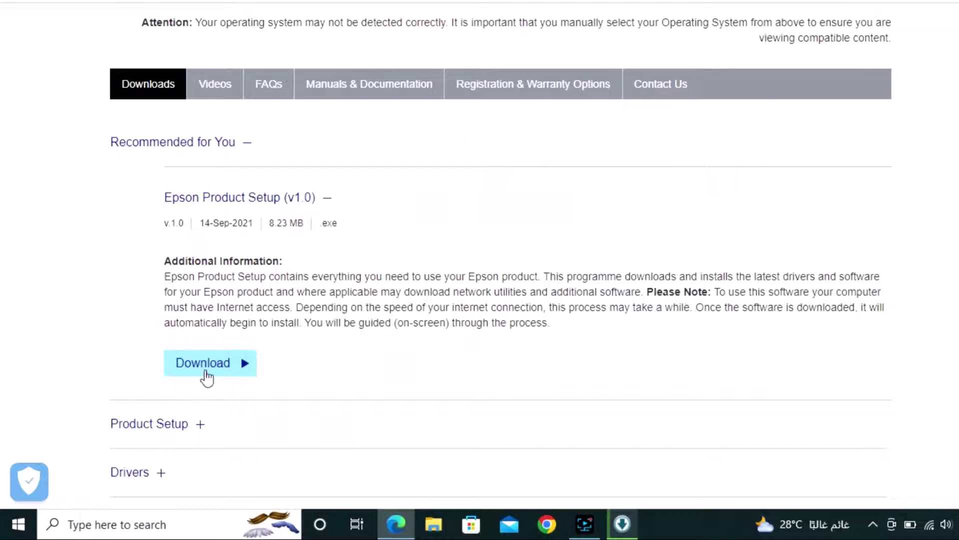
scroll(250, 385, "down", 3)
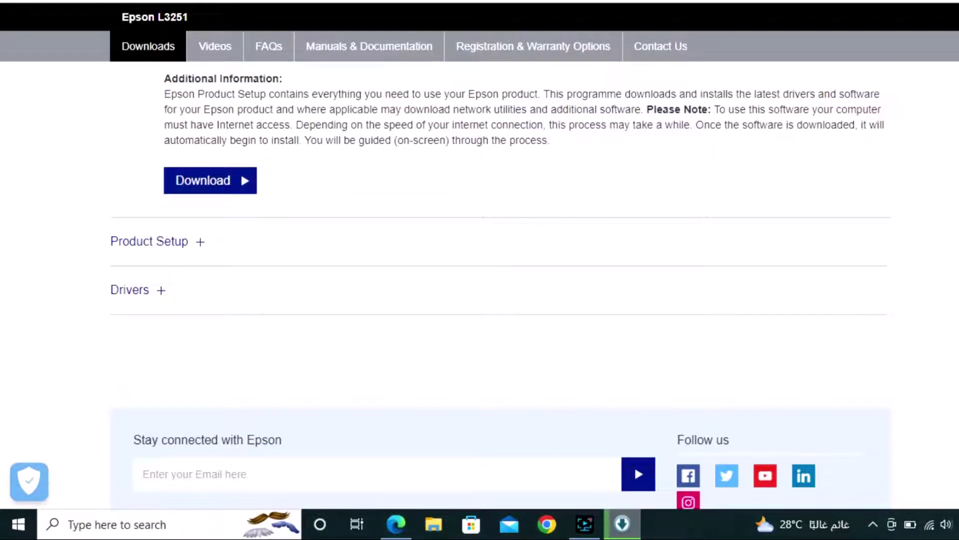
Minimise the browser, switch to the running Epson installer and accept its software license agreement
left_click(396, 524)
right_click(503, 92)
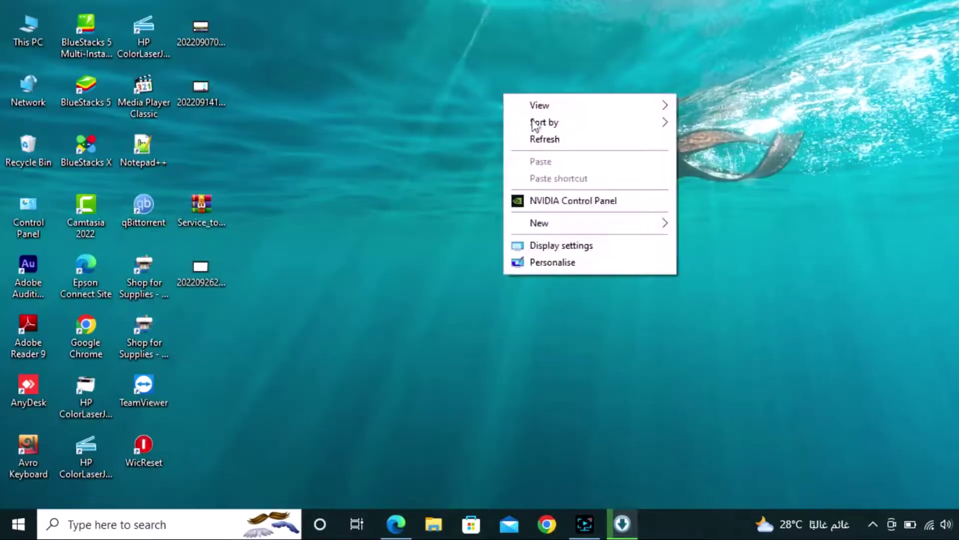
left_click(559, 139)
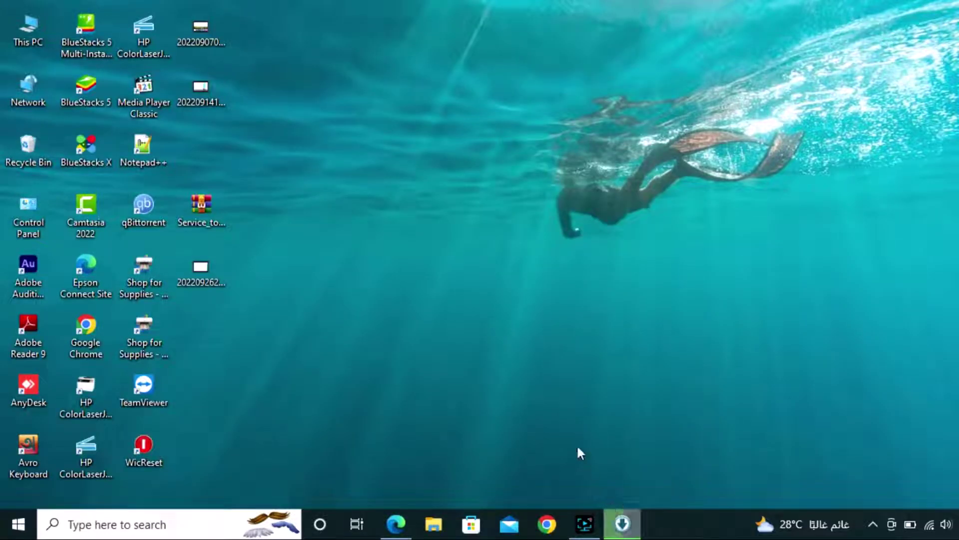
left_click(622, 524)
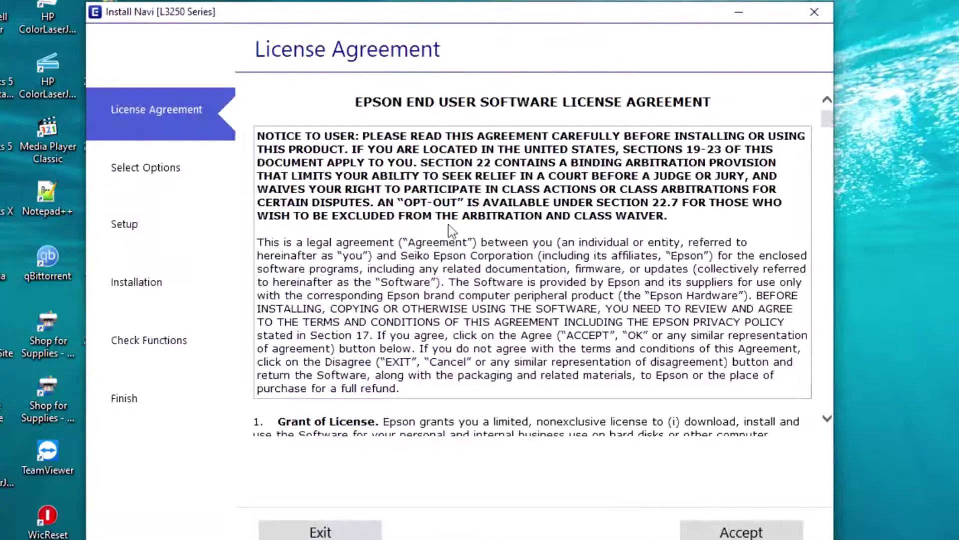
left_click(705, 533)
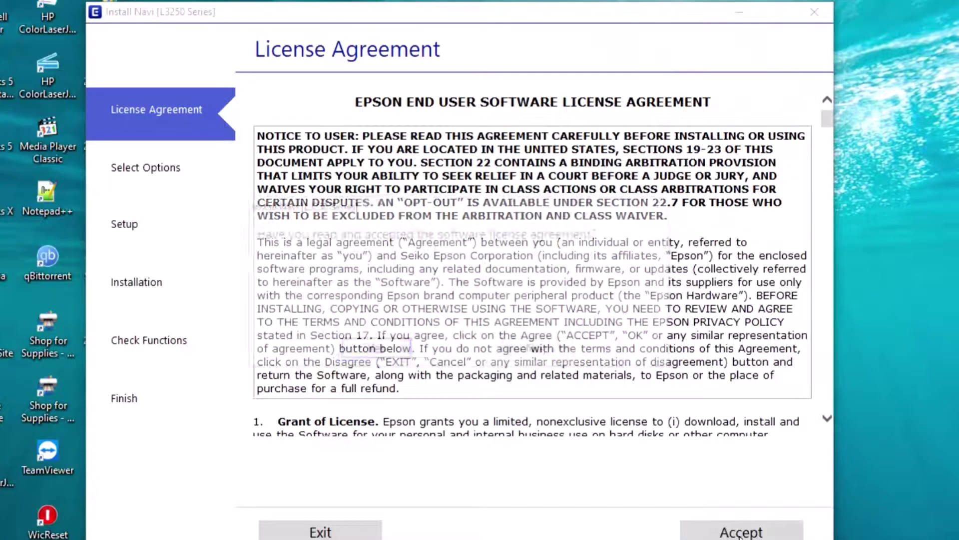
left_click(374, 352)
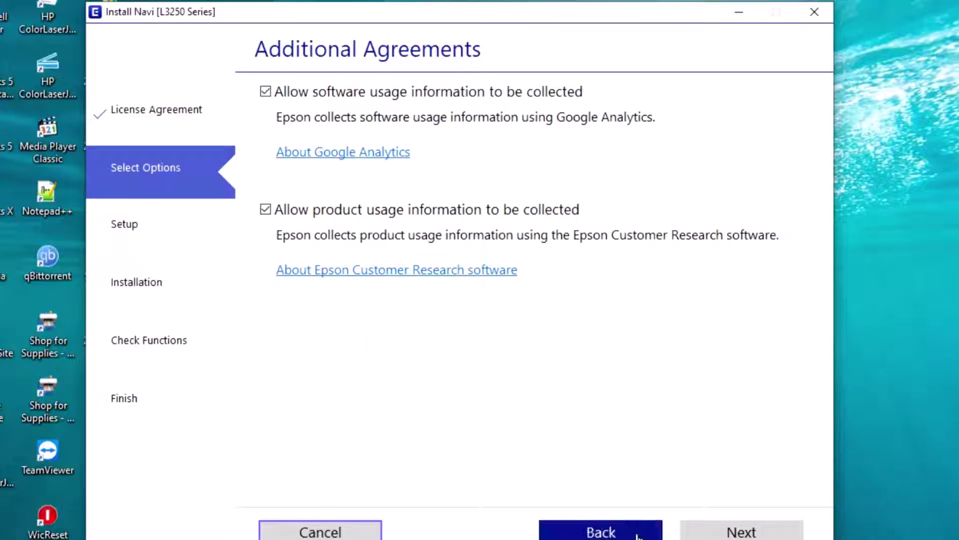
Continue with both usage-information agreements allowed and confirm that filling ink into the ink tanks is finished
left_click(734, 533)
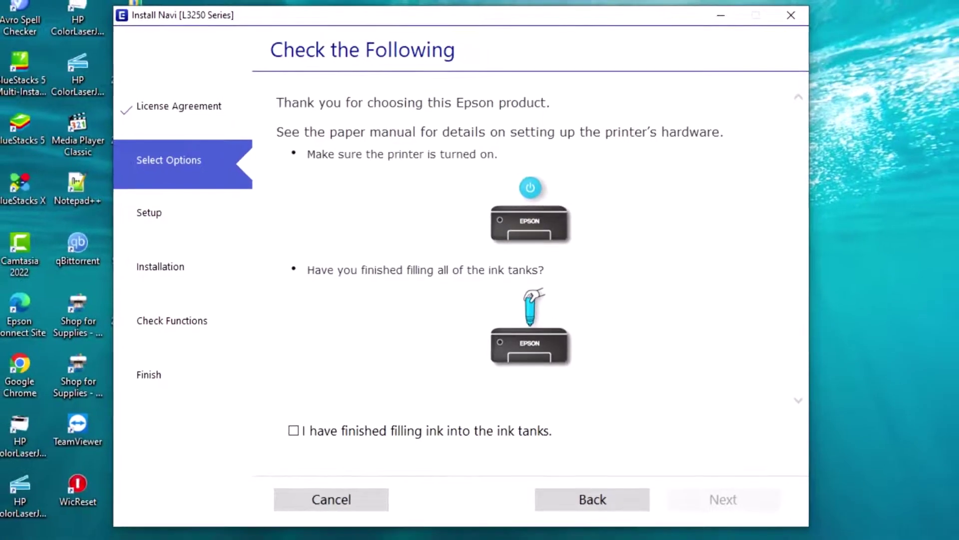
left_click(294, 430)
left_click(723, 500)
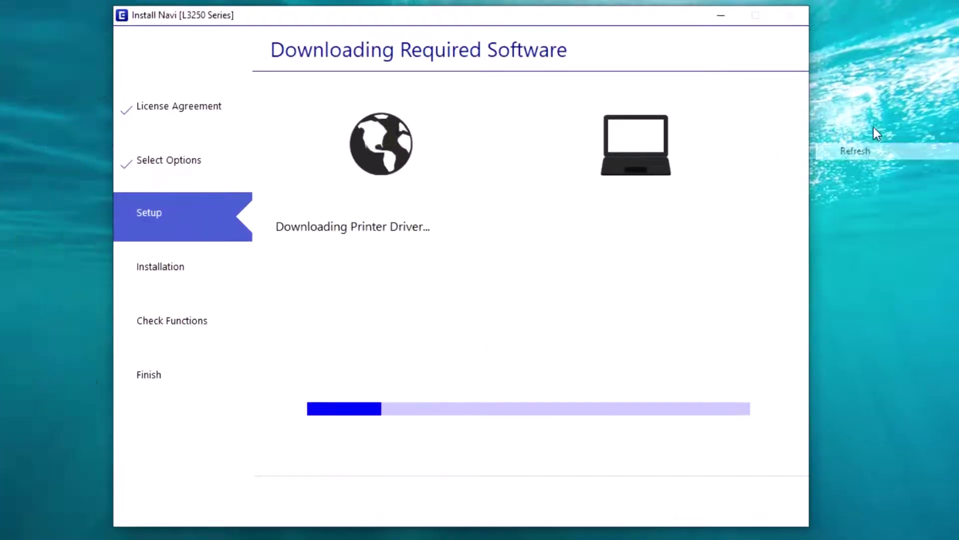
right_click(819, 127)
left_click(942, 216)
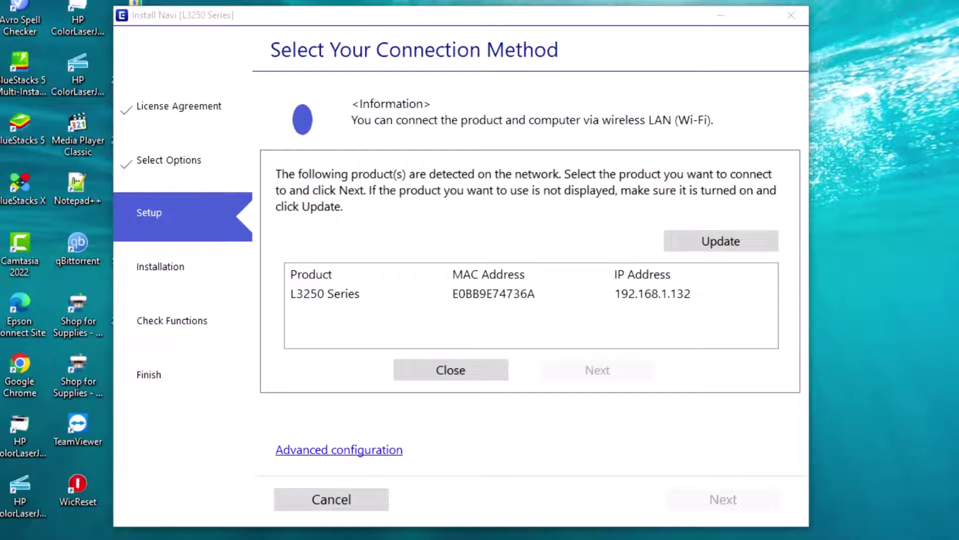
Dismiss the list of detected network printers and choose the USB cable as the connection method
left_click(432, 376)
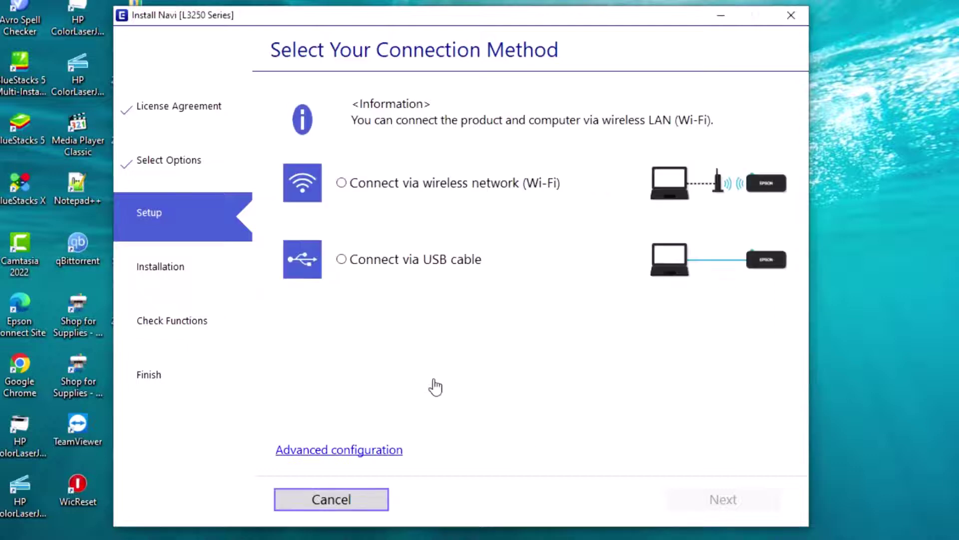
left_click(362, 264)
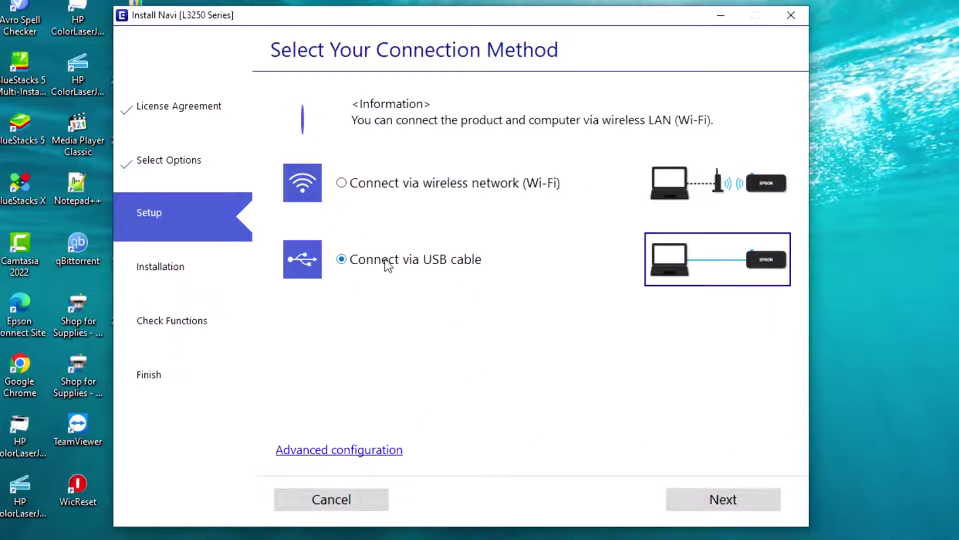
left_click(745, 503)
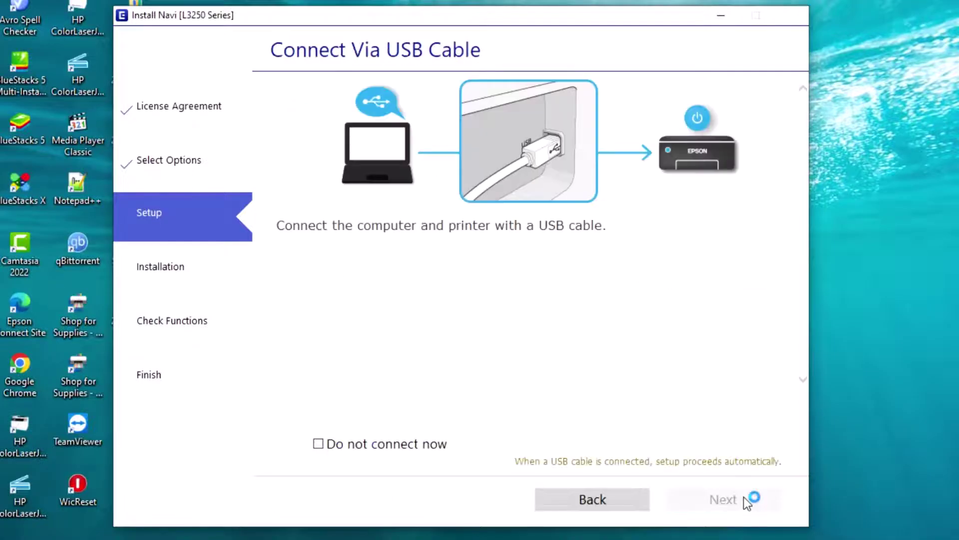
left_click(319, 444)
left_click(330, 442)
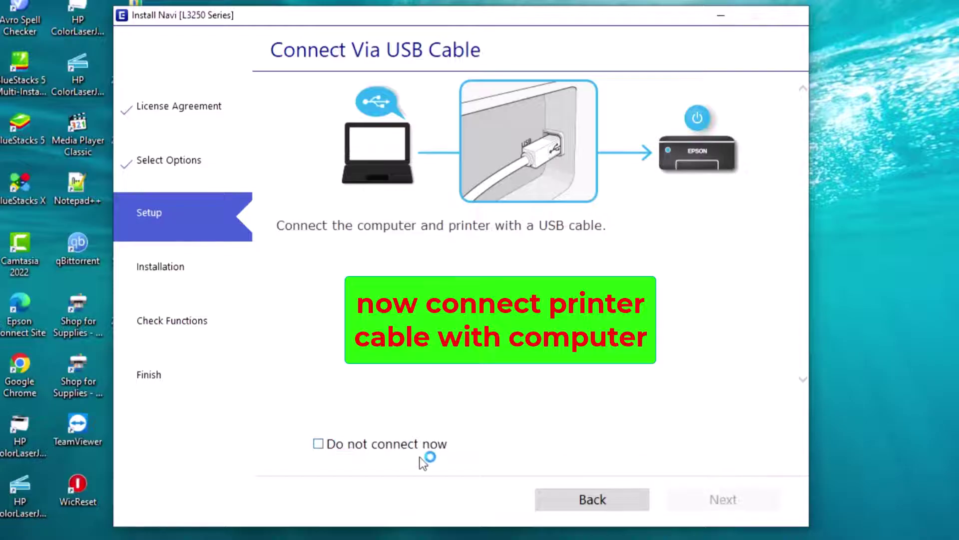
left_click(319, 444)
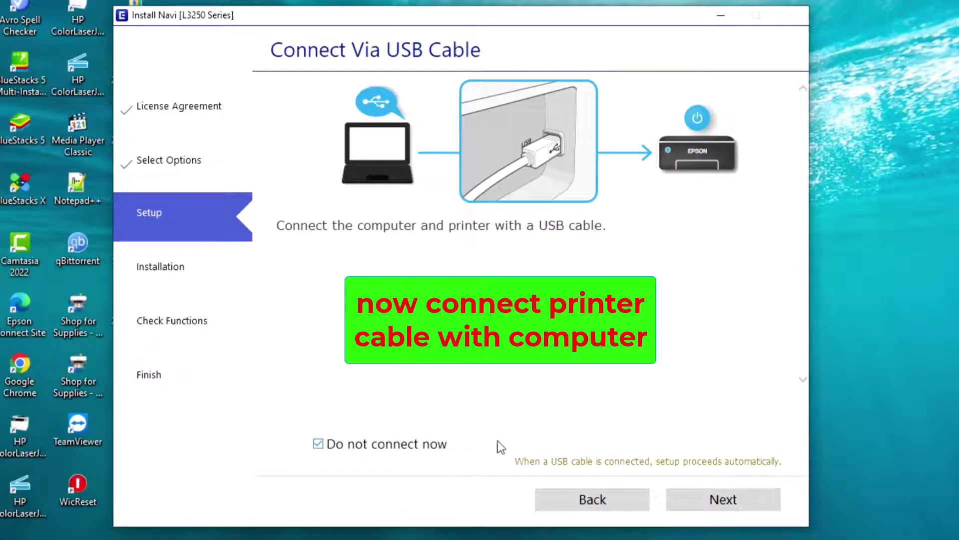
left_click(319, 444)
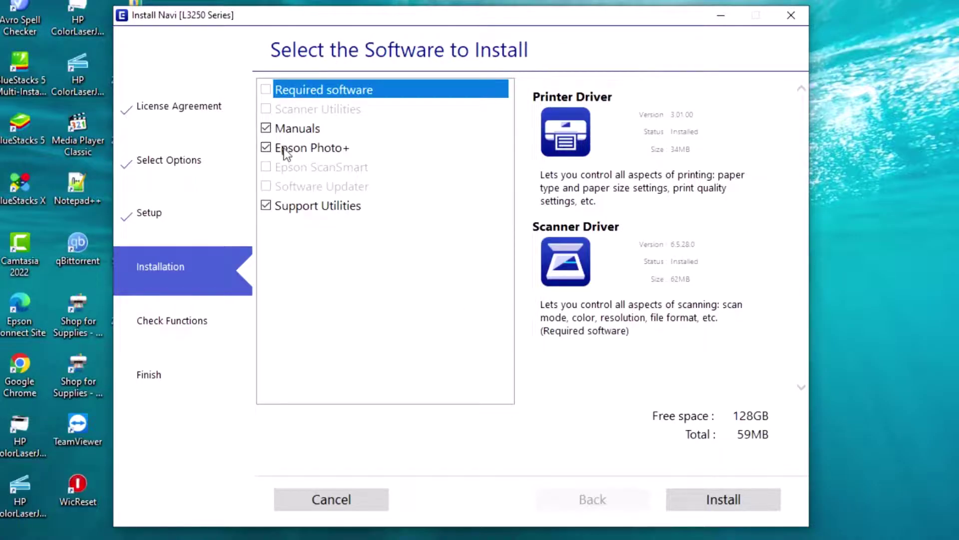
Leave only Manuals selected, excluding Epson Photo+ and Support Utilities, and install the optional software
left_click(287, 133)
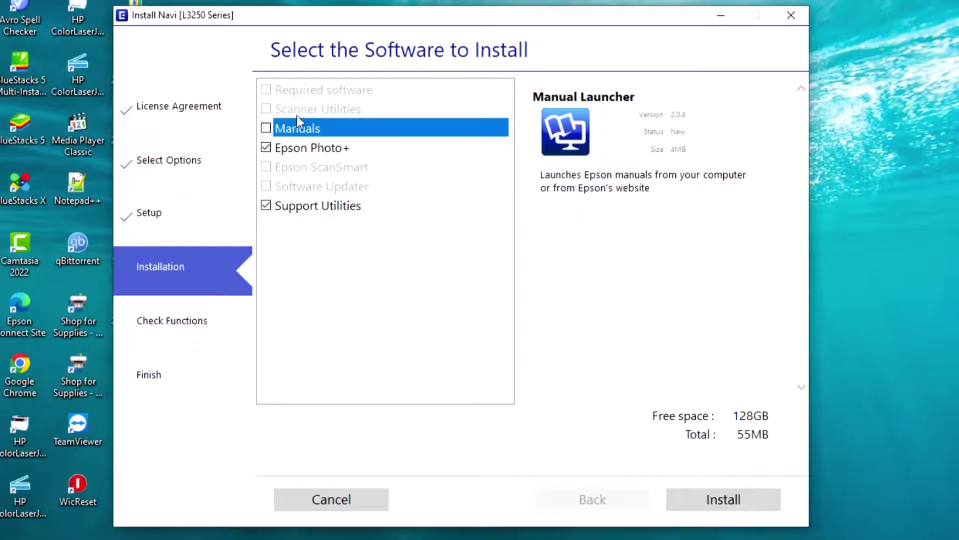
left_click(266, 205)
left_click(266, 128)
left_click(265, 148)
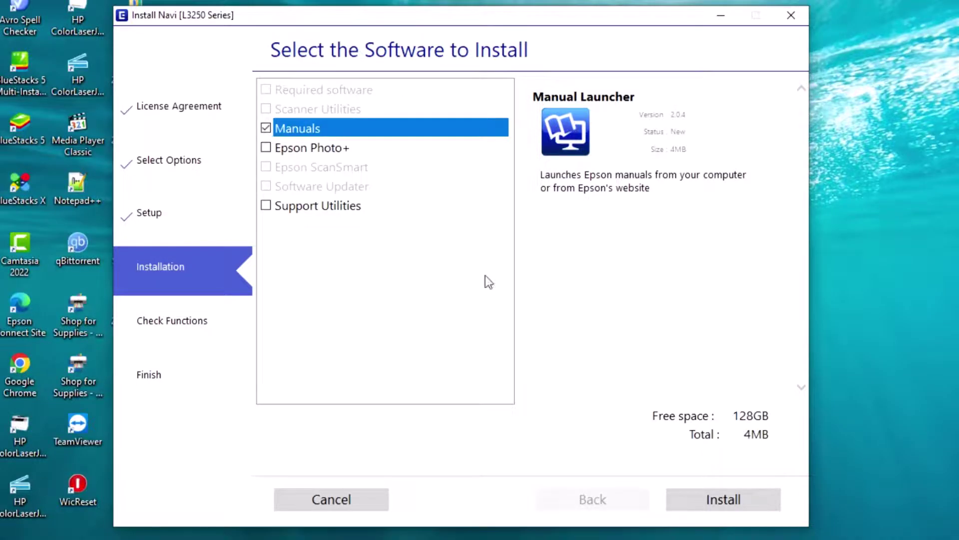
left_click(749, 500)
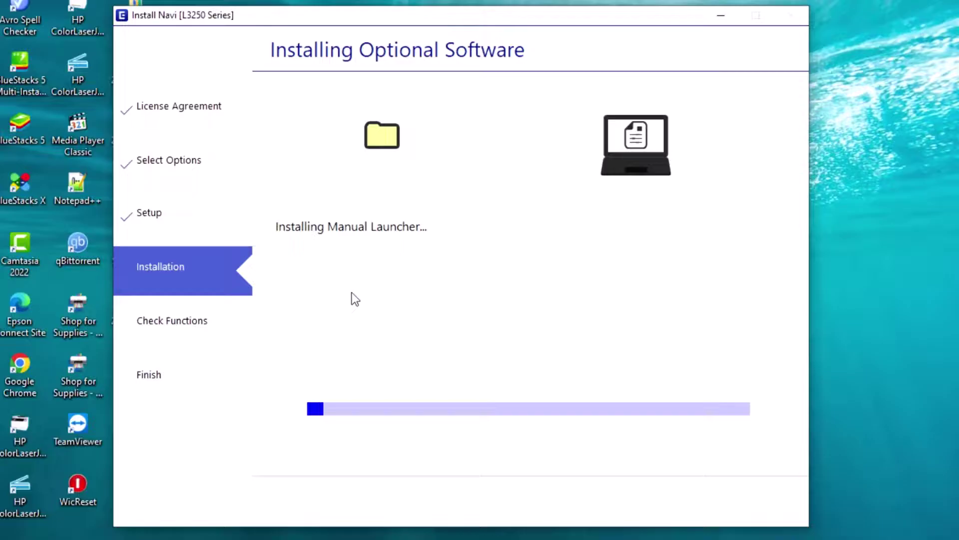
right_click(891, 99)
left_click(900, 147)
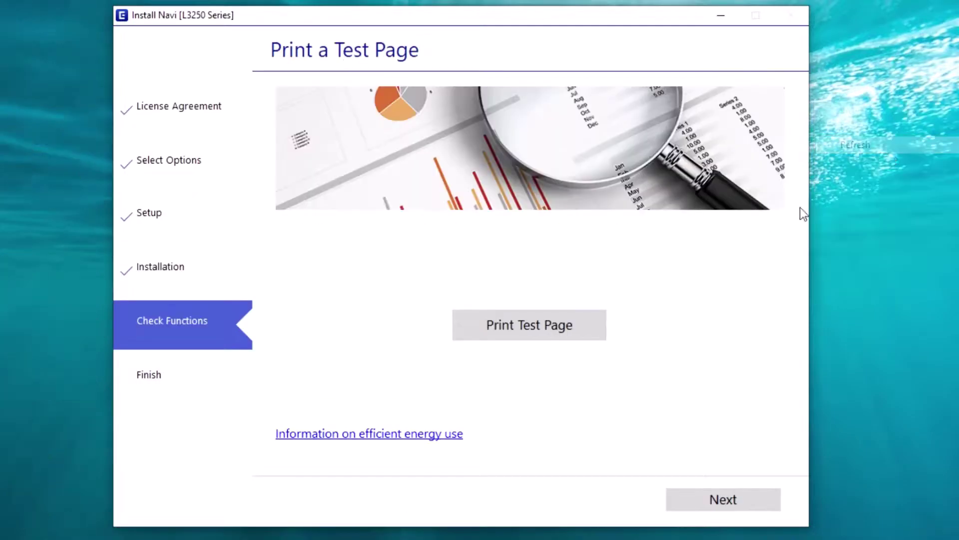
Print a test page and continue to the firmware check
left_click(501, 343)
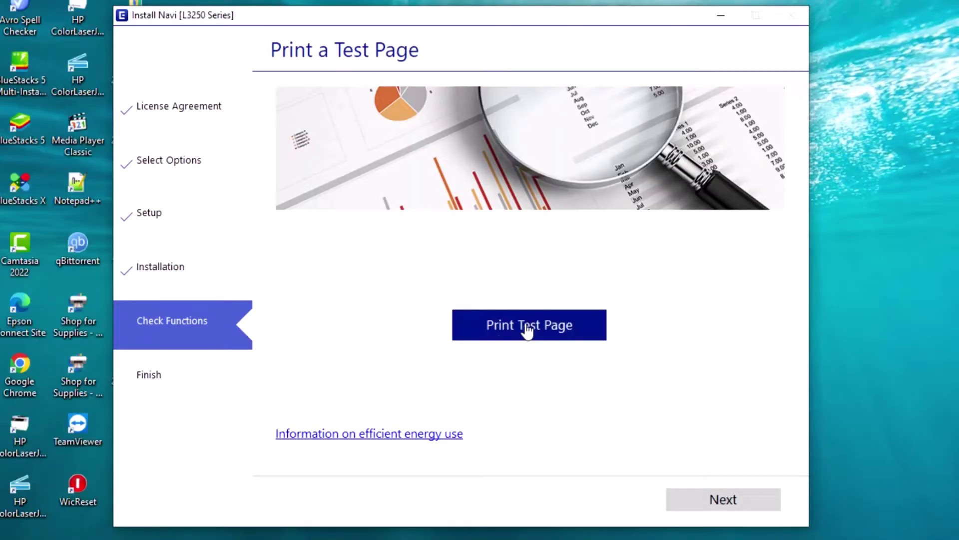
left_click(733, 498)
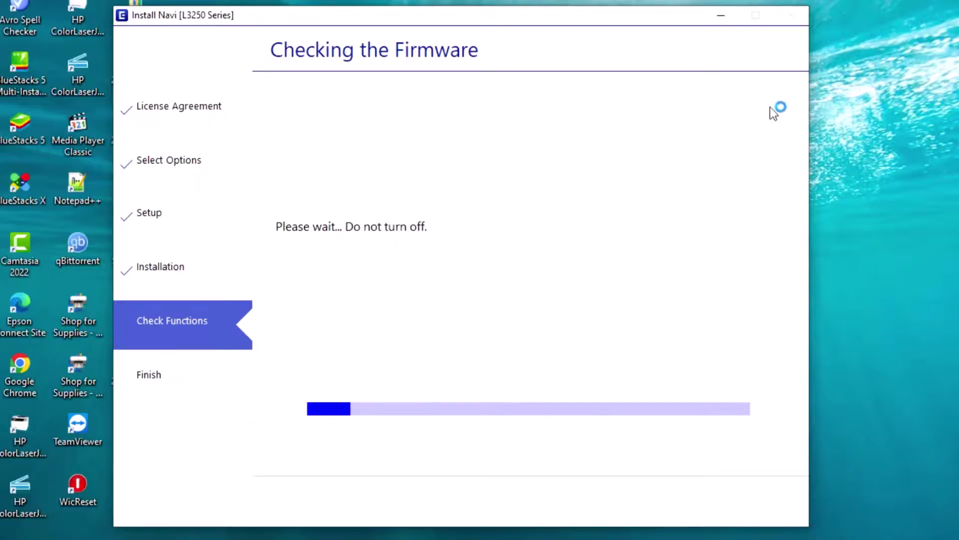
right_click(812, 104)
left_click(871, 148)
right_click(885, 143)
left_click(888, 149)
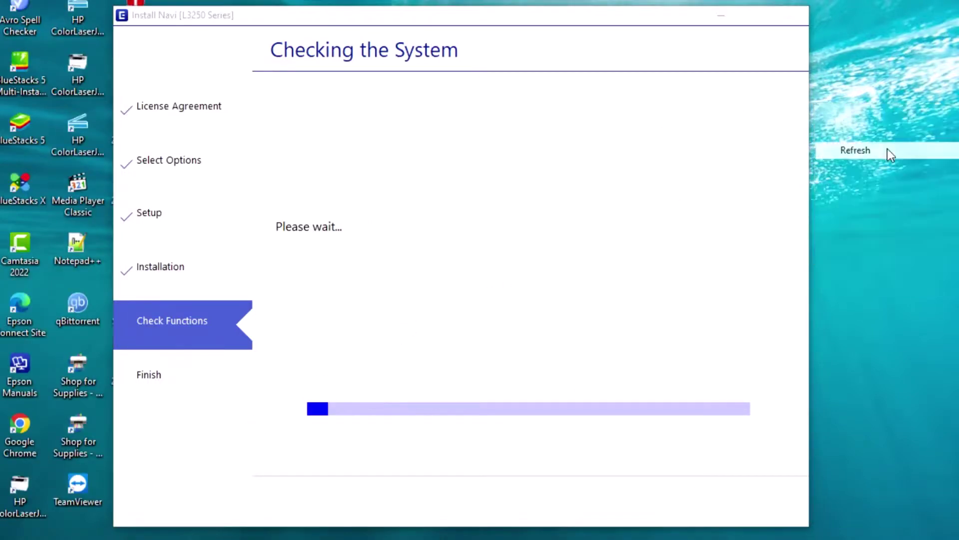